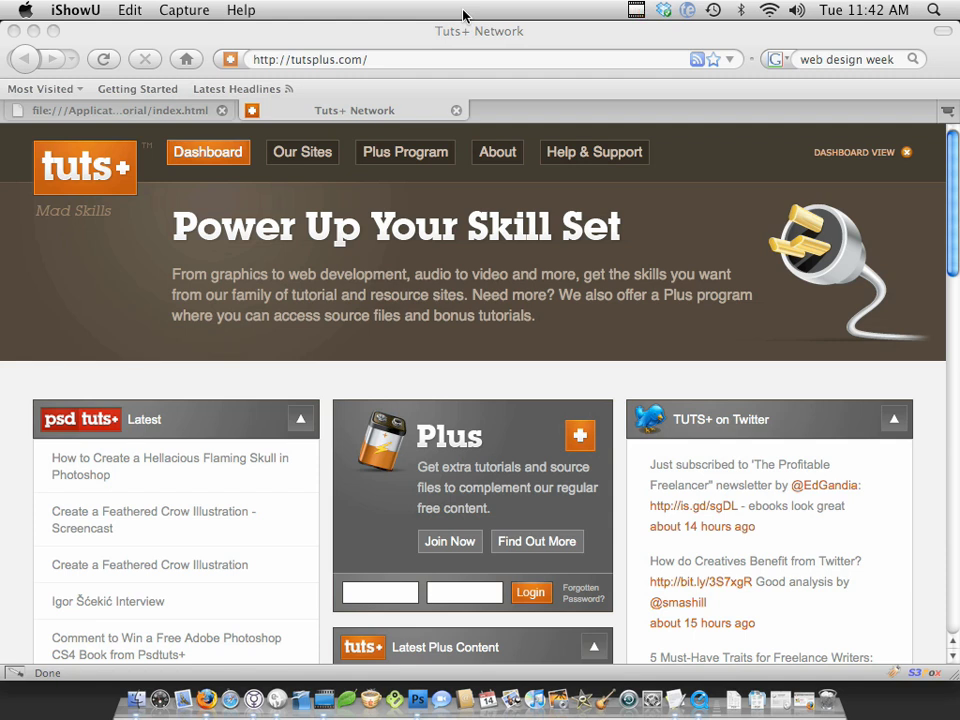
- Switch to Photoshop and view the whole websiteIdea.psd mockup at 50% zoom
click(418, 708)
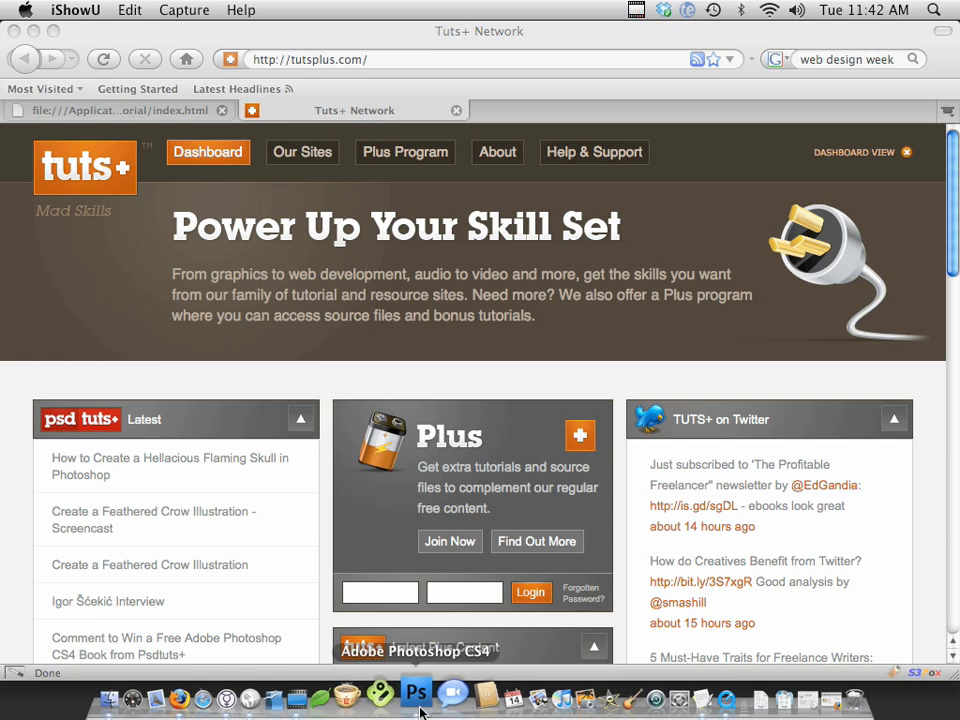
drag(585, 176, 211, 49)
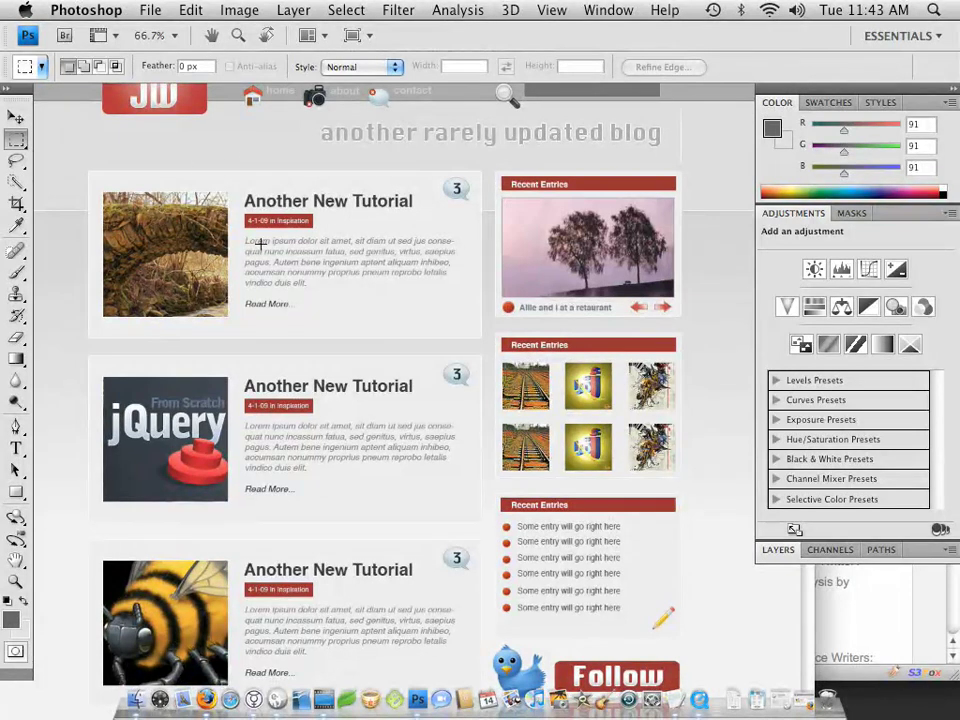
key(super+minus)
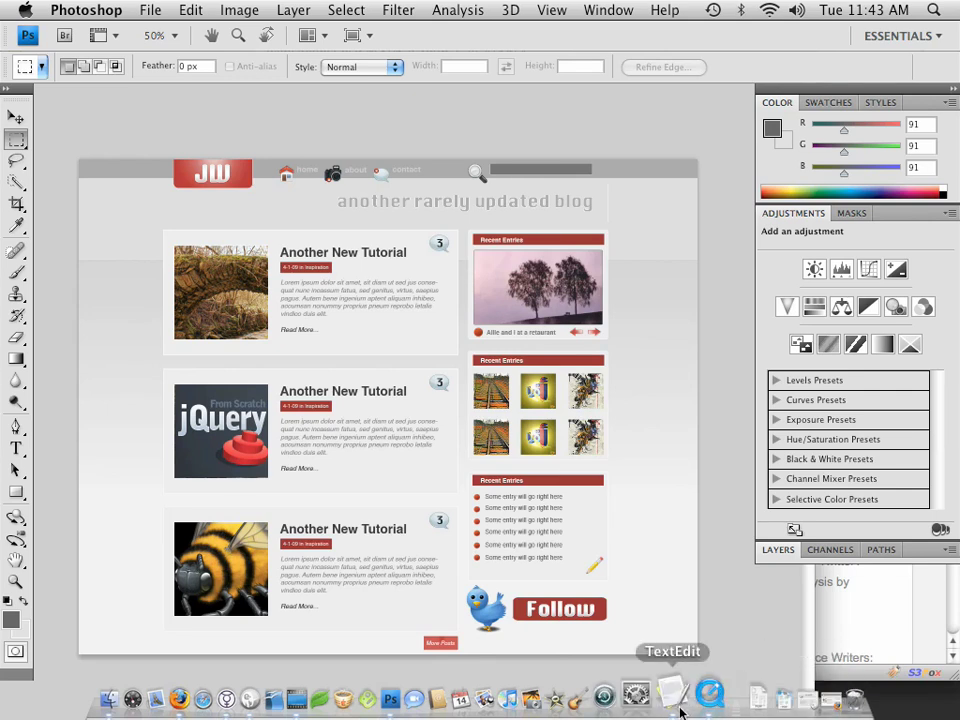
- Switch to Firefox, close the Tuts+ Network page and look through the static index.html blog page
key(super+Tab)
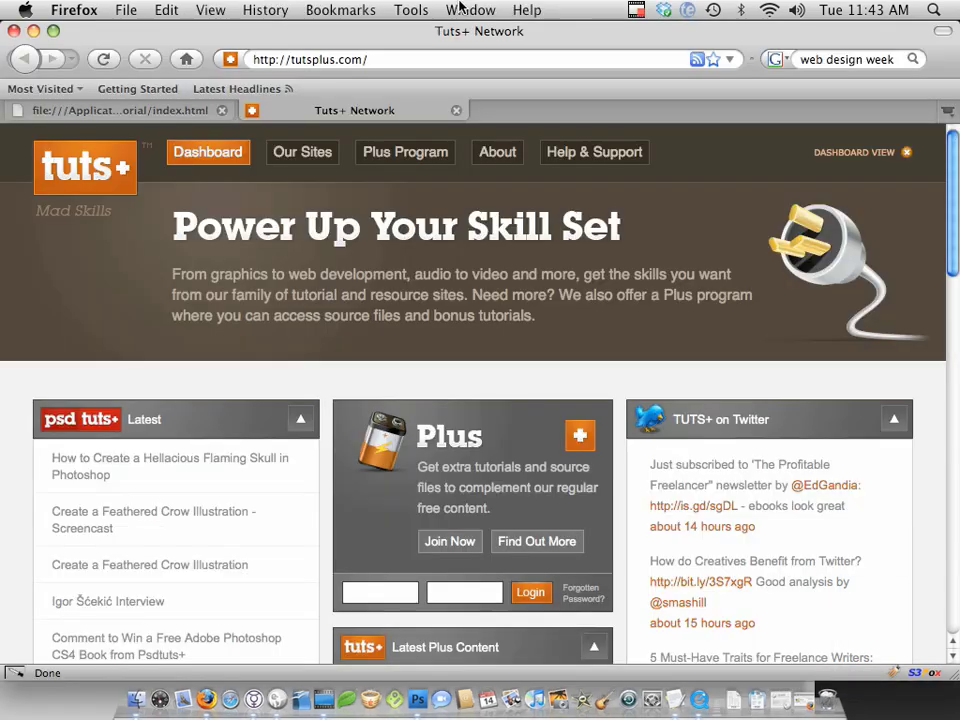
click(456, 110)
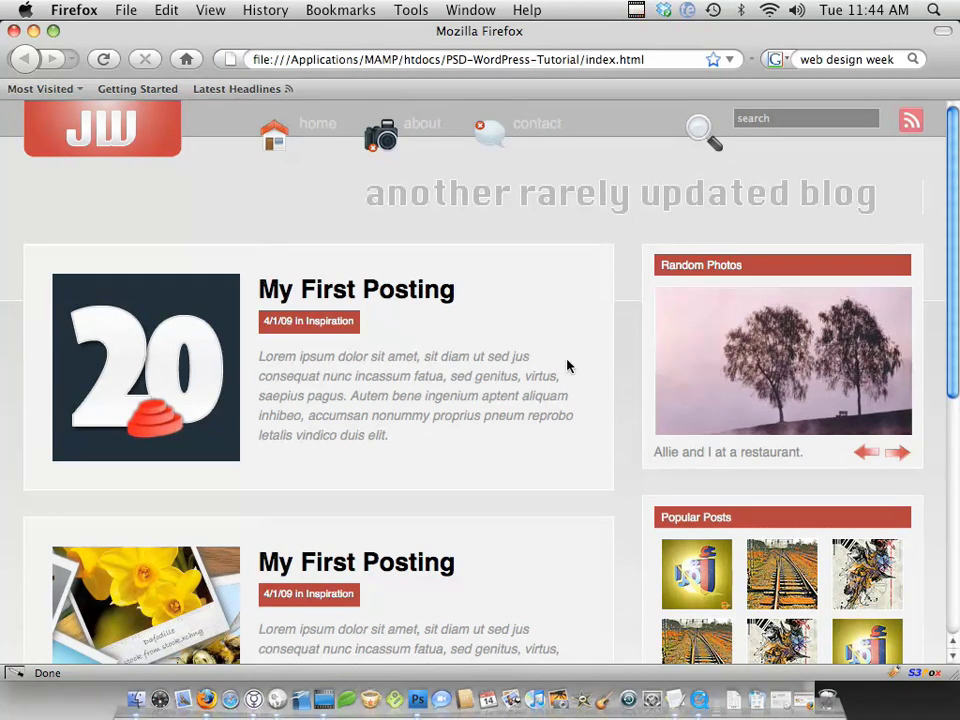
scroll(566, 362, down, 1)
scroll(566, 362, down, 5)
scroll(570, 413, up, 5)
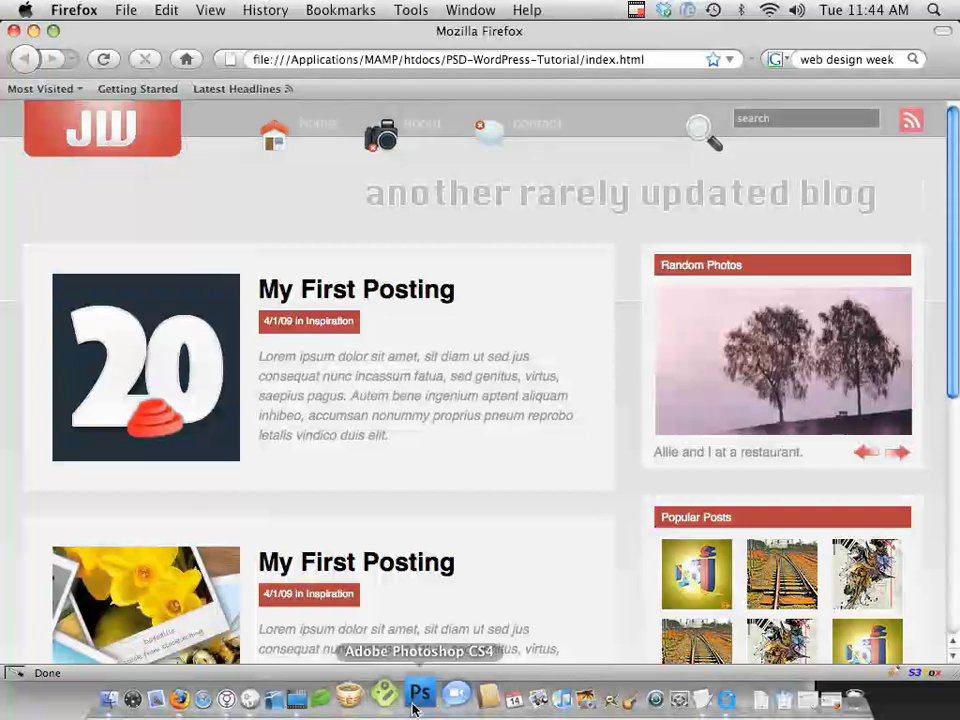
- Compare the Photoshop mockup with the static index.html page in Firefox, down to its Twitter Follow banner
click(414, 704)
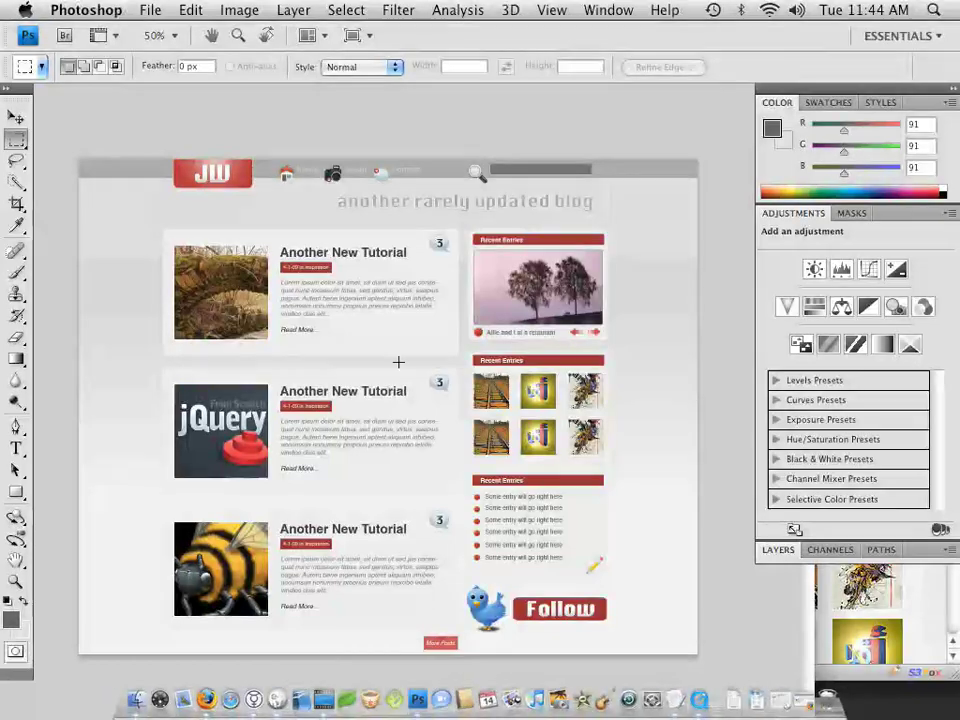
click(203, 692)
scroll(370, 342, down, 5)
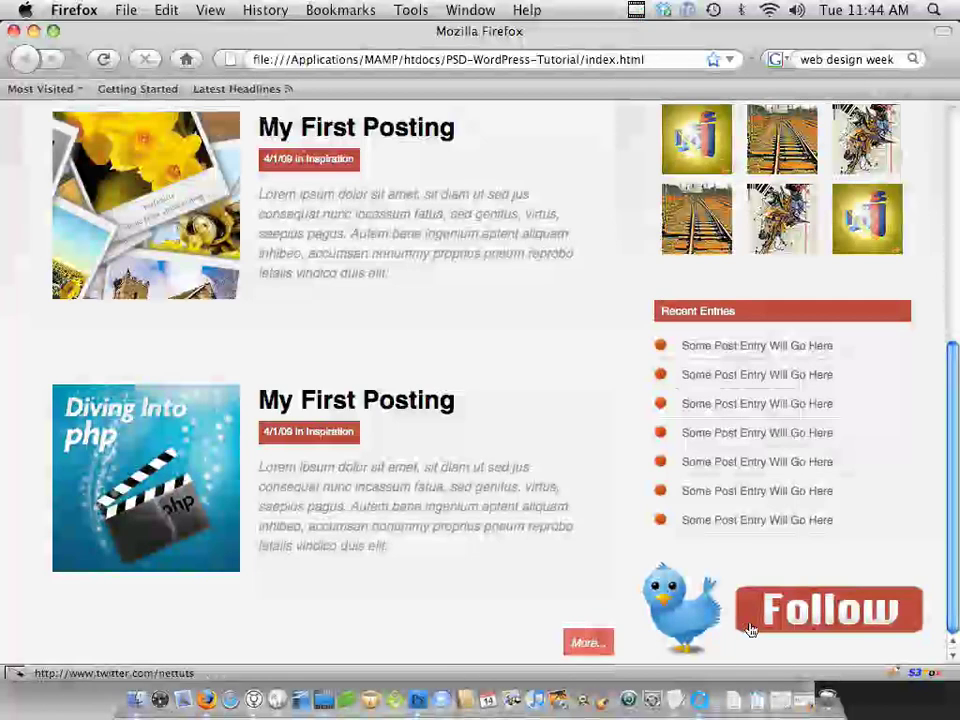
scroll(750, 621, up, 2)
scroll(750, 627, up, 3)
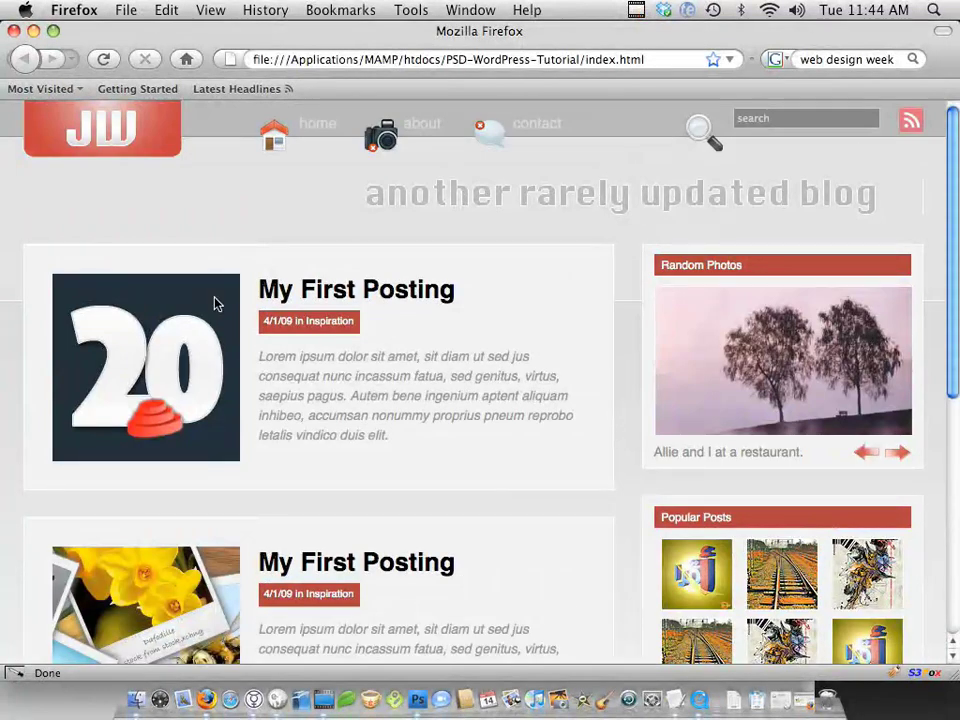
- Restore the minimized psd-wp blog window and lower it to compare its header with the static index.html page
click(806, 698)
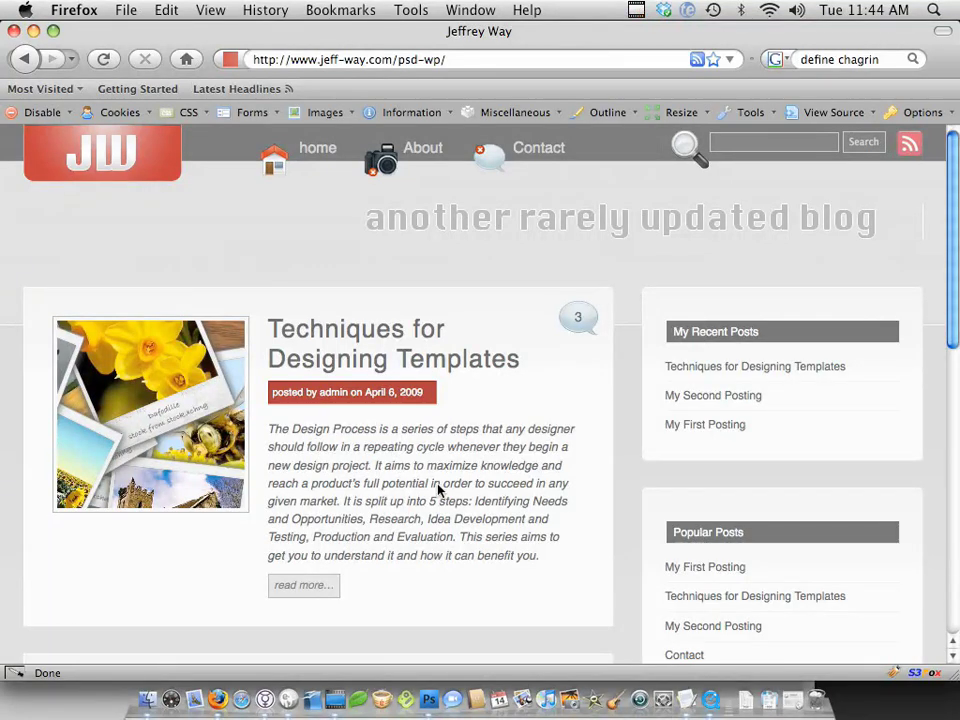
drag(392, 33, 394, 453)
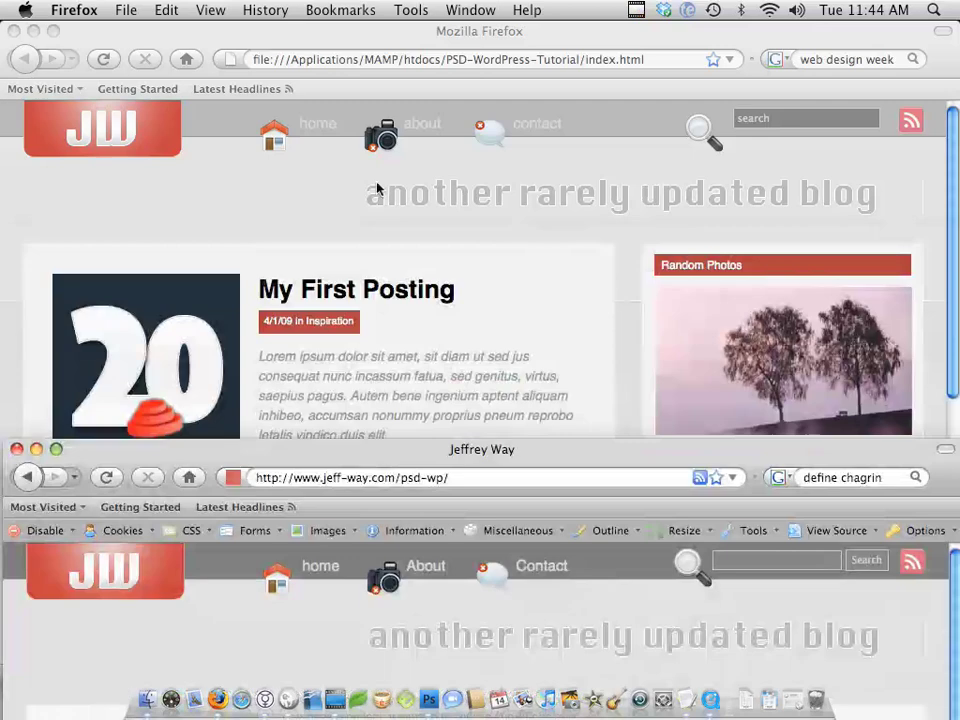
click(341, 199)
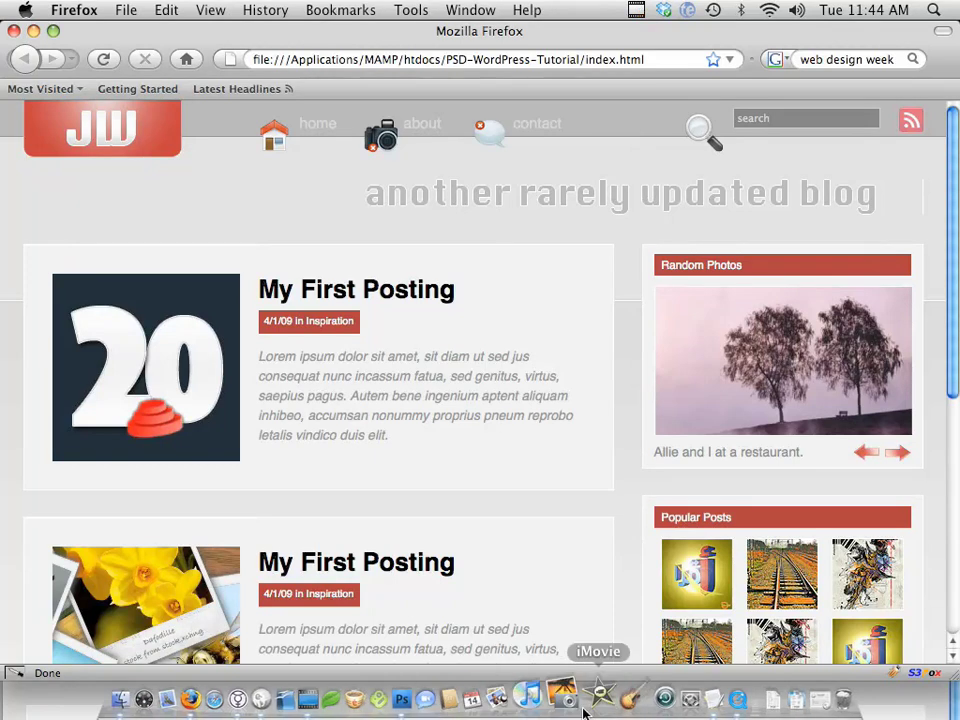
- Minimize the index.html window and reposition the psd-wp blog window so it fills the screen
click(33, 31)
drag(309, 458, 289, 9)
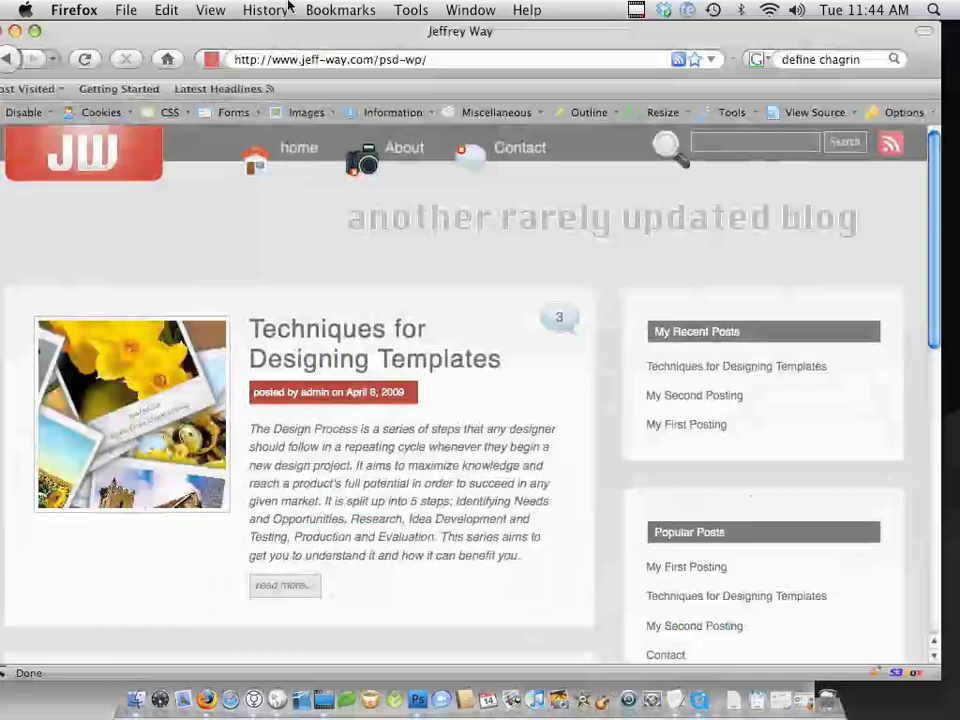
click(54, 32)
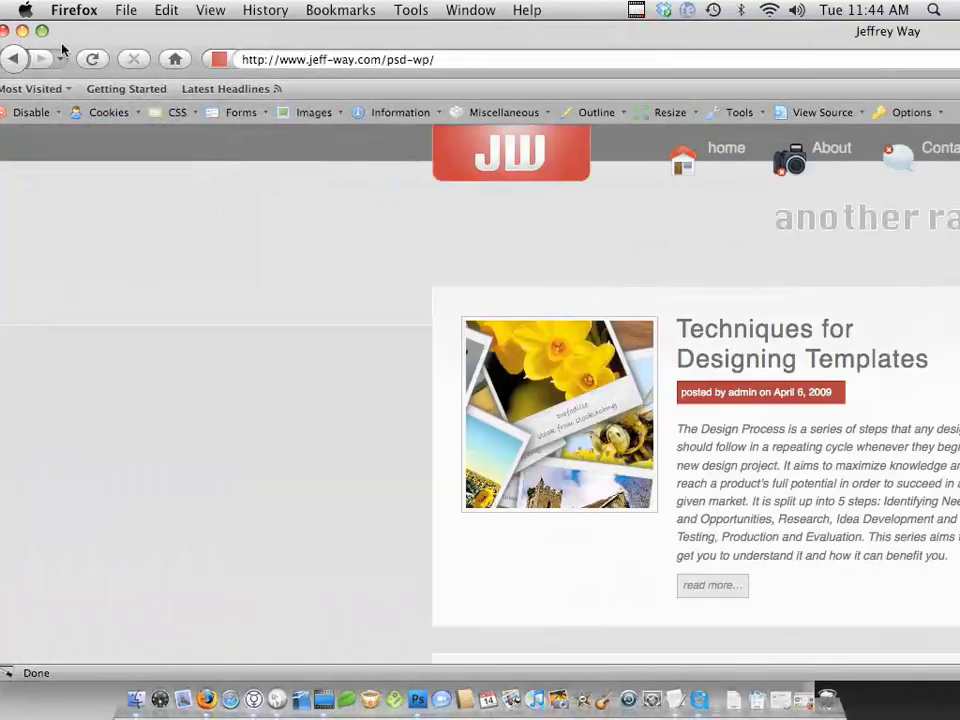
click(22, 31)
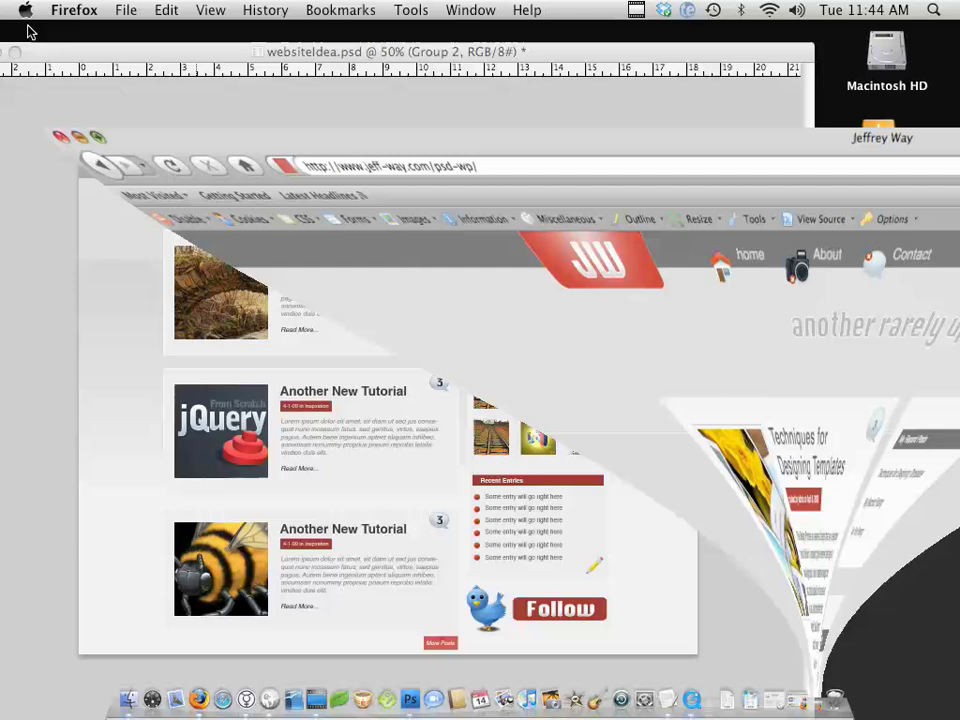
click(826, 700)
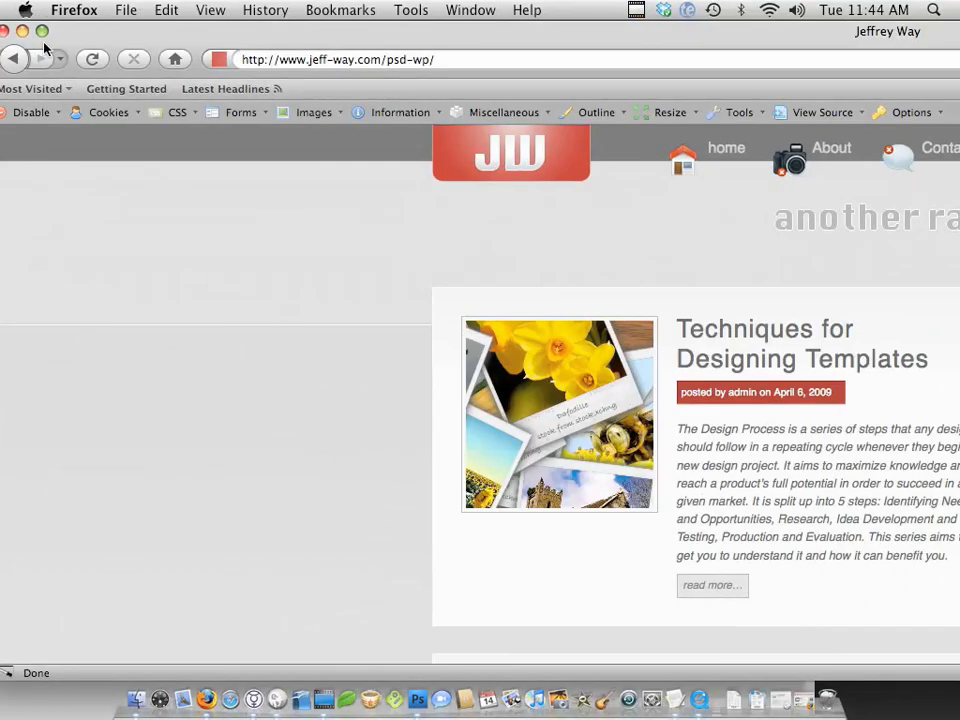
click(42, 32)
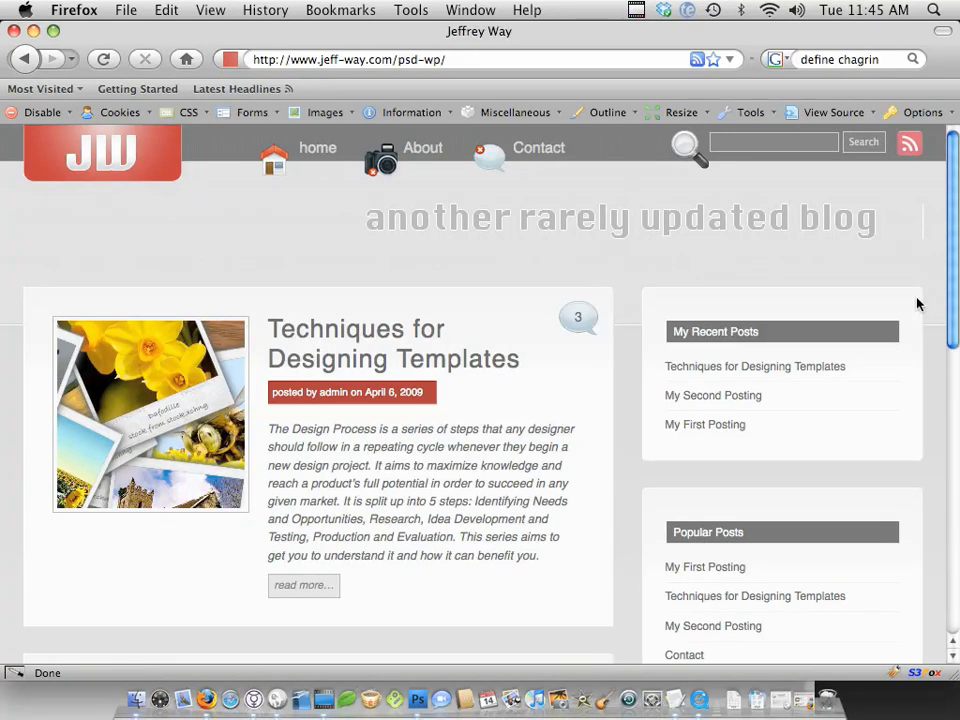
- Look through the post excerpts and sidebar boxes on the psd-wp blog's home page
scroll(637, 321, down, 3)
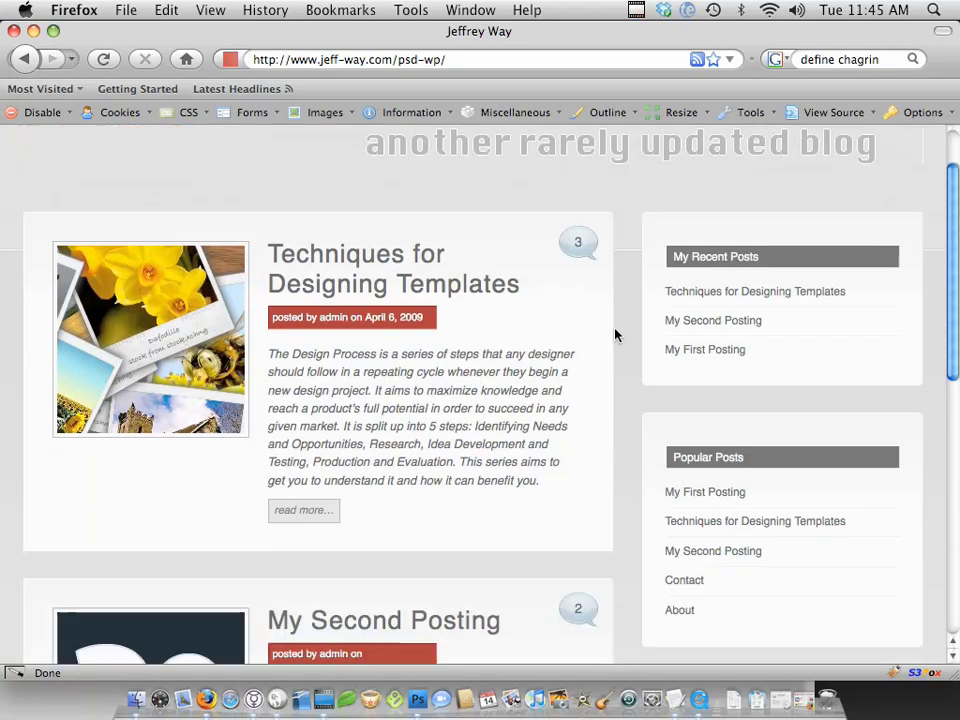
drag(577, 467, 459, 446)
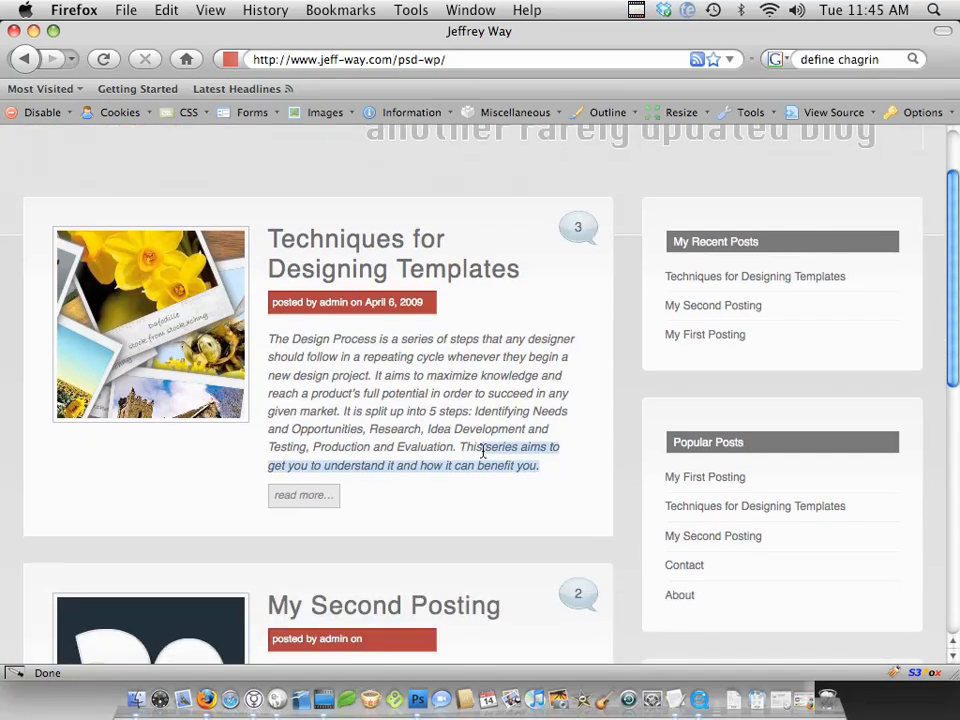
click(481, 441)
scroll(484, 450, down, 10)
scroll(484, 458, down, 3)
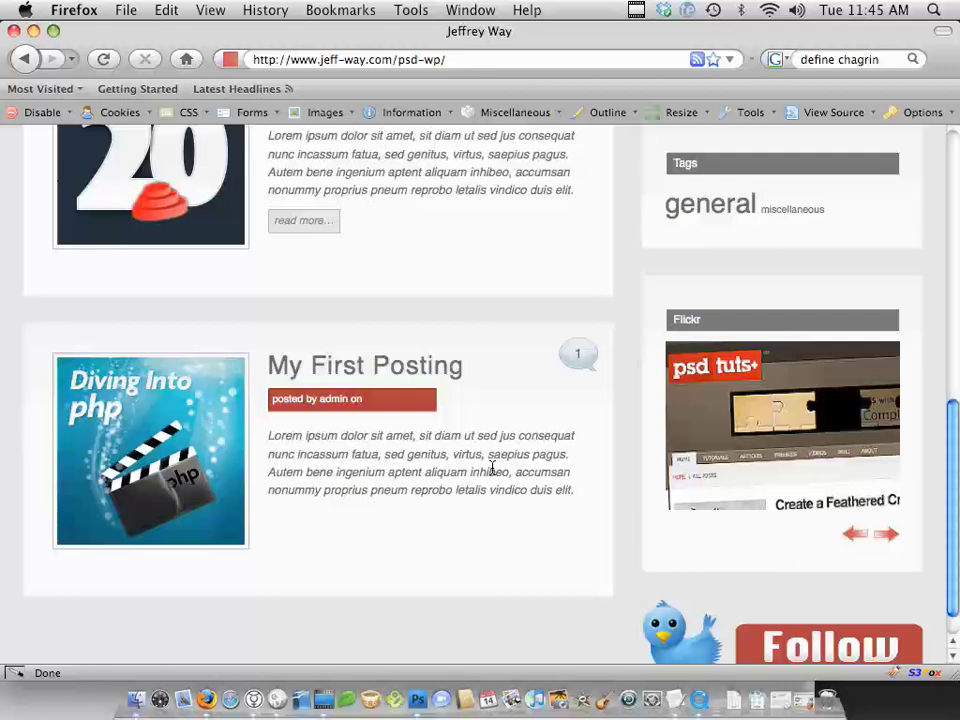
- Cycle forward through the photos in the sidebar's Flickr box
click(876, 545)
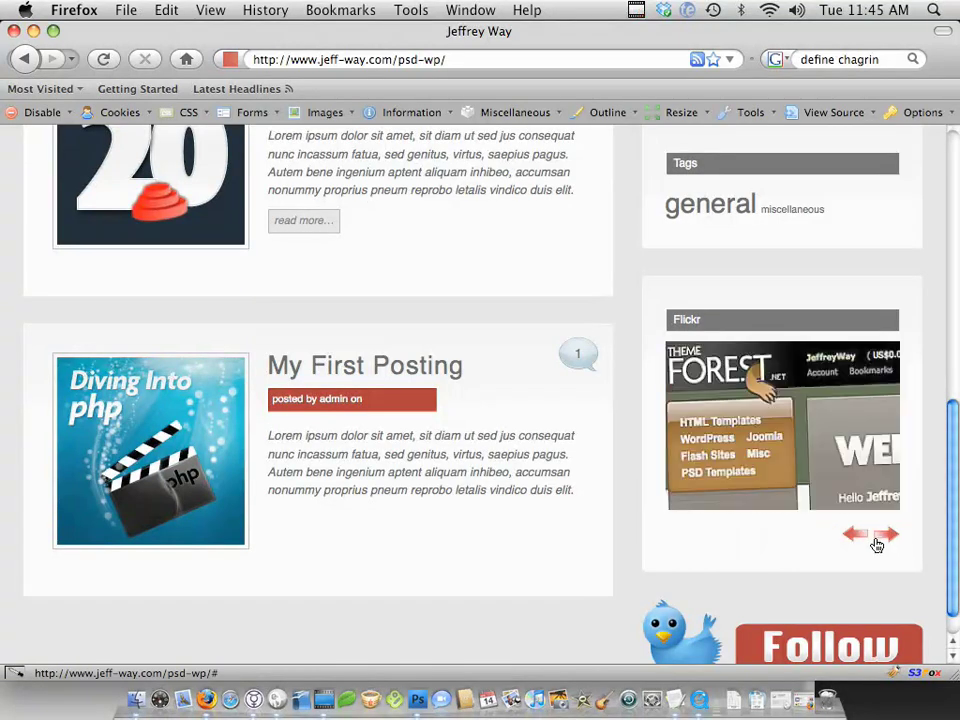
click(877, 545)
click(880, 545)
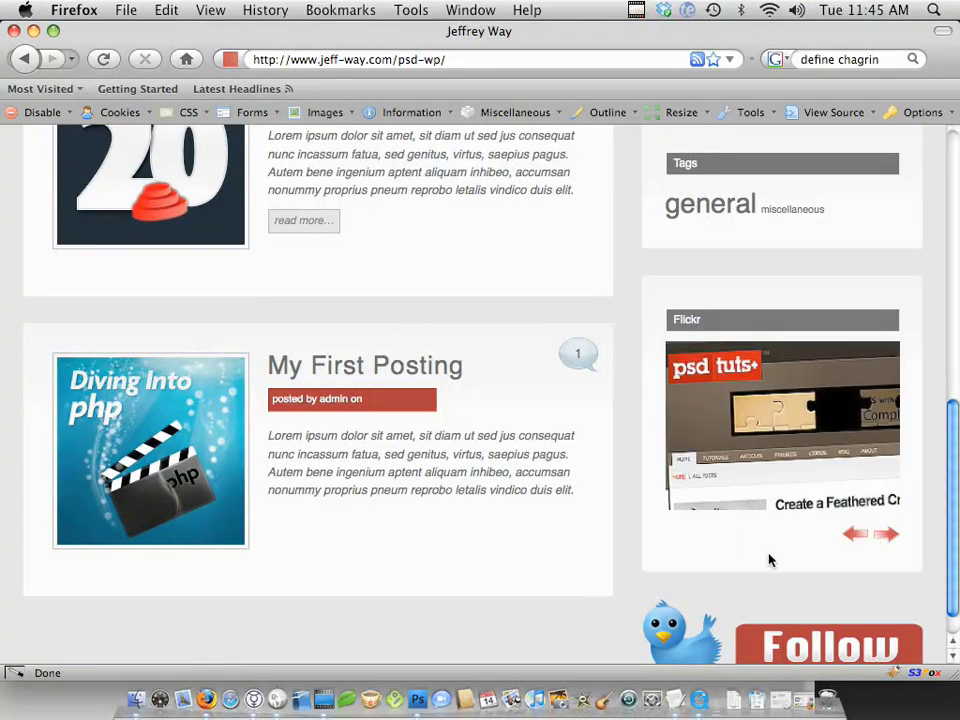
- Open the archive for the "general" tag and look through its posts
scroll(713, 454, up, 5)
click(718, 444)
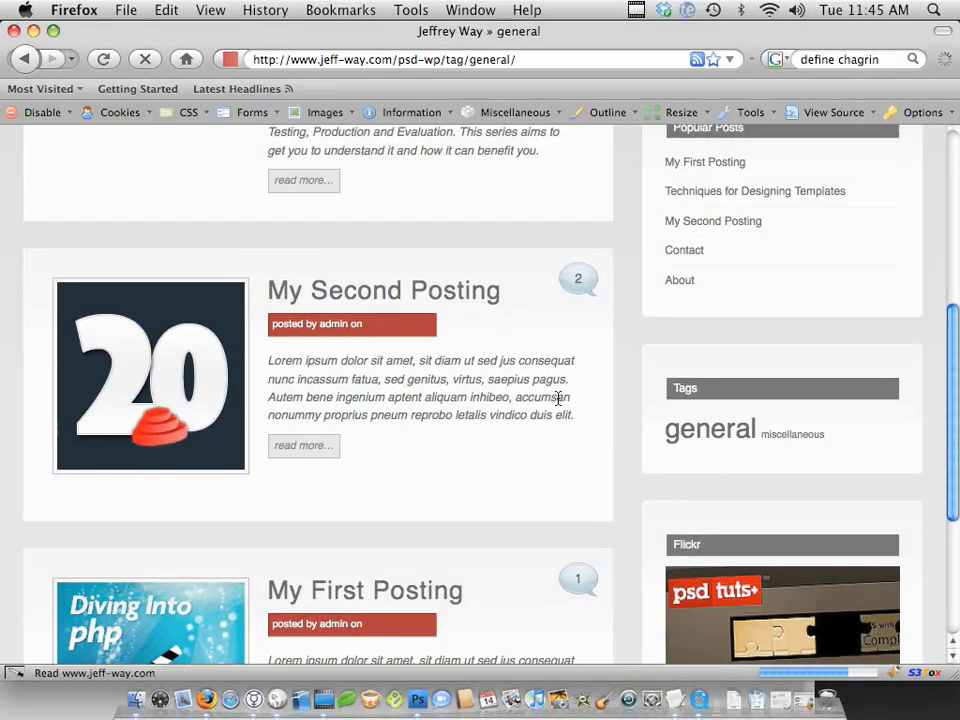
scroll(568, 400, down, 3)
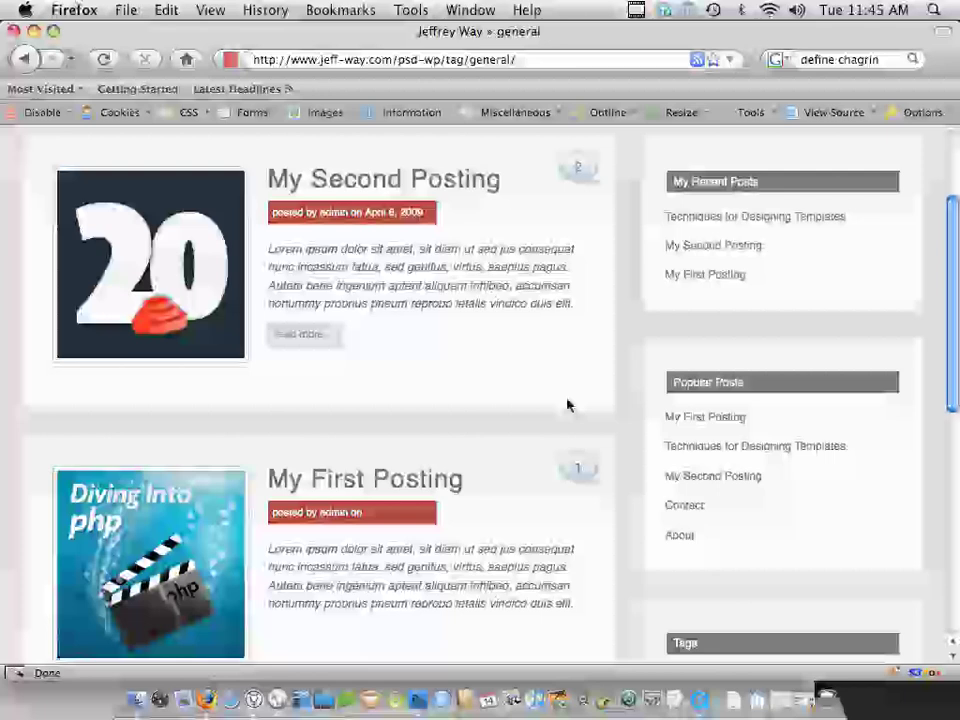
scroll(545, 410, up, 3)
scroll(358, 440, down, 9)
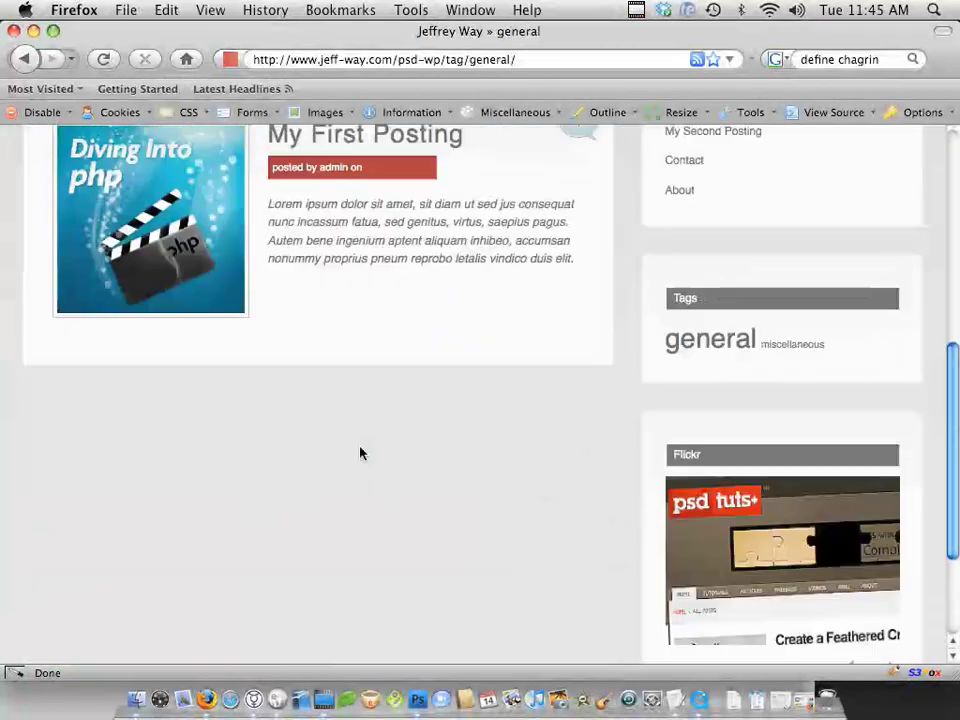
scroll(500, 400, up, 4)
scroll(713, 297, up, 4)
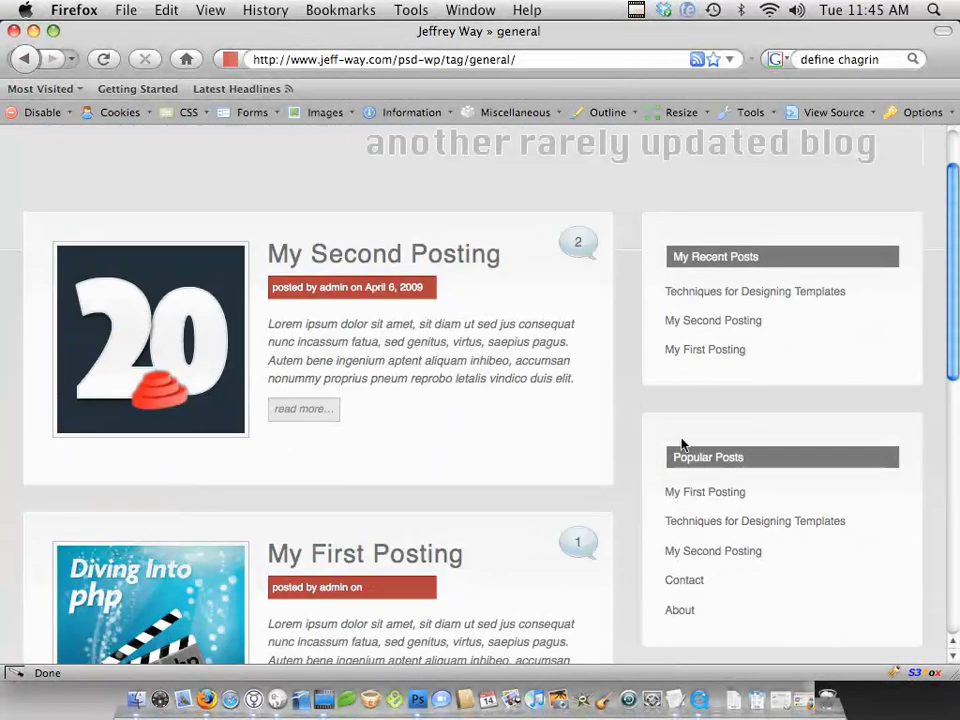
- Open the popular post "Techniques for Designing Templates" and examine its title, thumbnail and introductory text
click(705, 528)
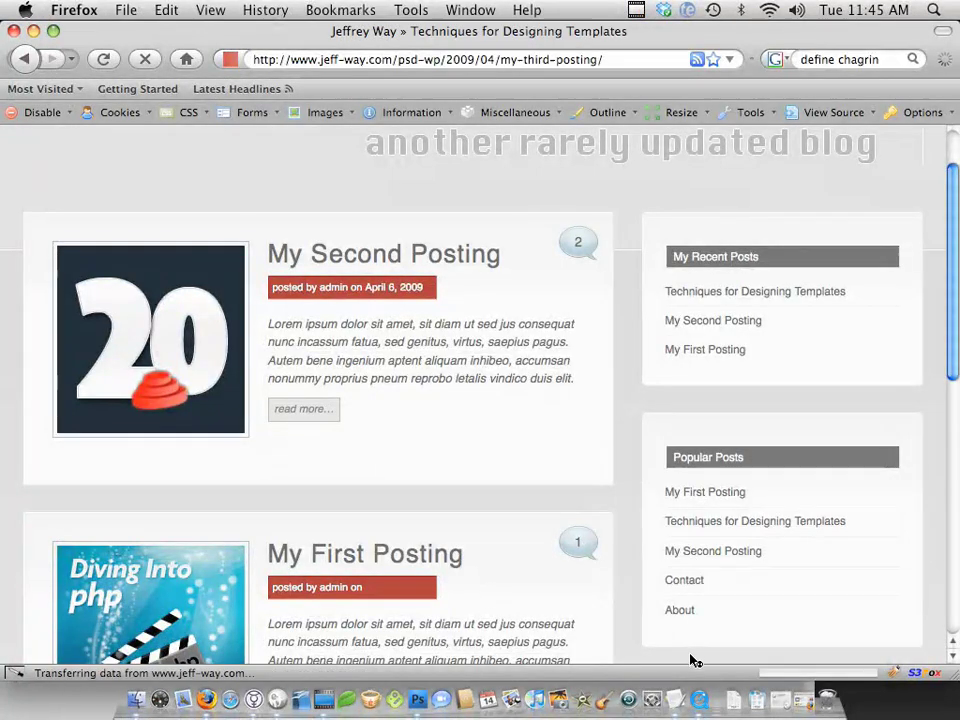
scroll(573, 443, down, 5)
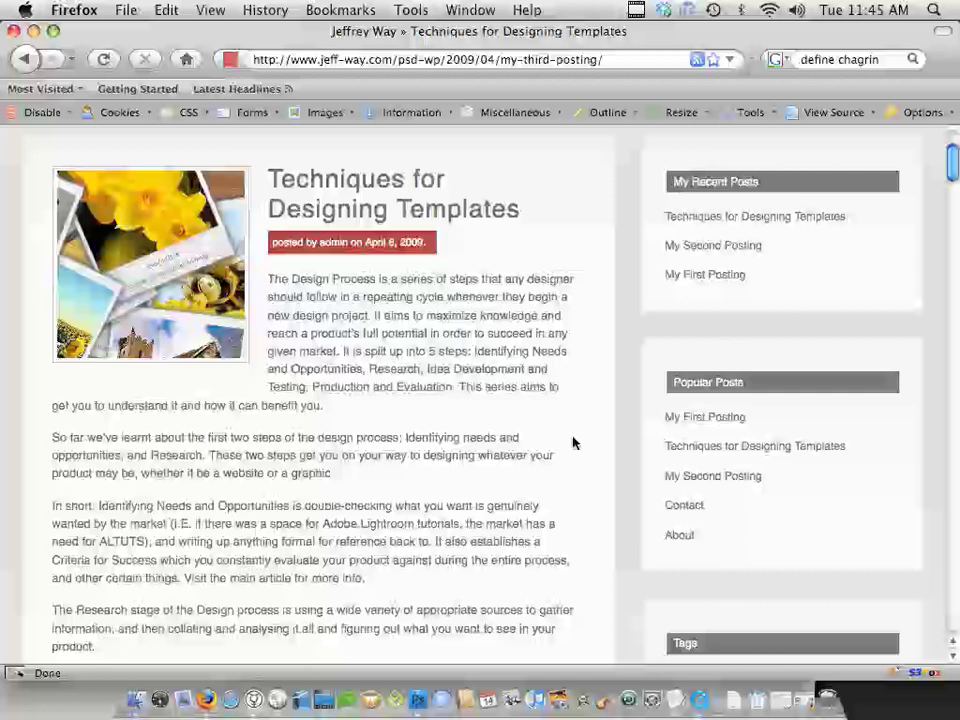
scroll(530, 430, down, 3)
scroll(493, 418, up, 10)
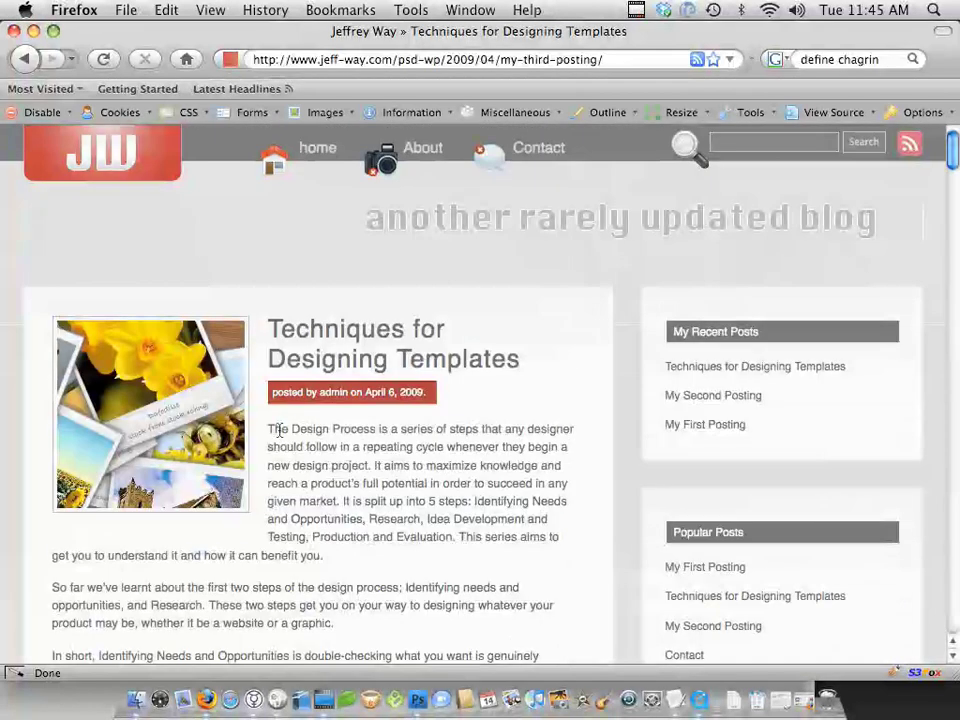
drag(279, 429, 405, 588)
click(462, 496)
scroll(386, 495, down, 4)
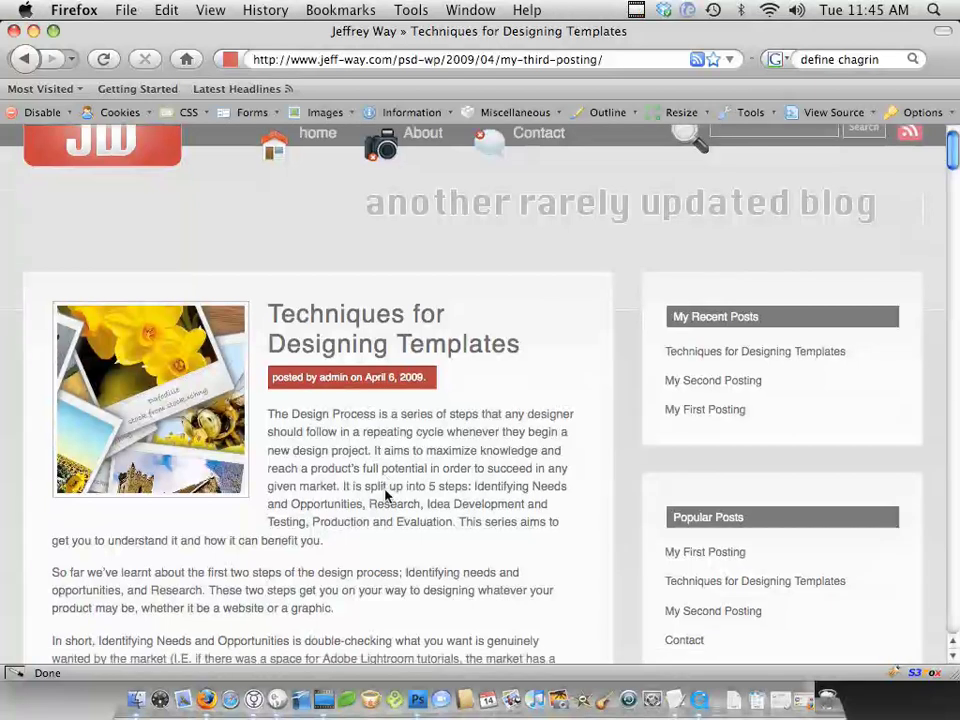
- Examine the framed images in the post body and find the code block below them
scroll(386, 486, down, 10)
scroll(386, 486, up, 1)
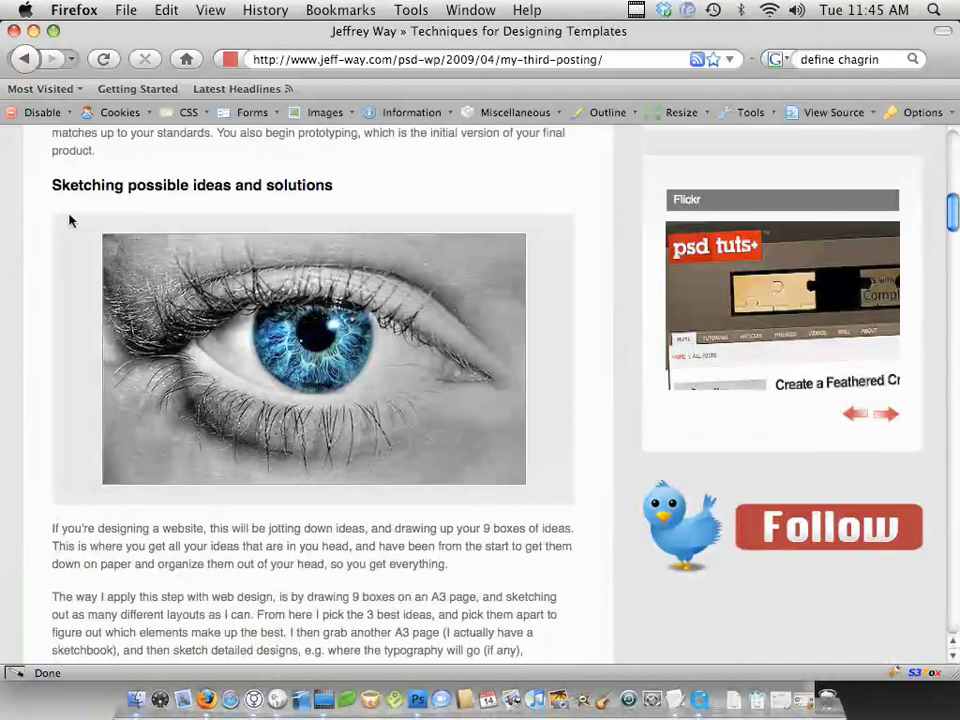
scroll(343, 527, down, 20)
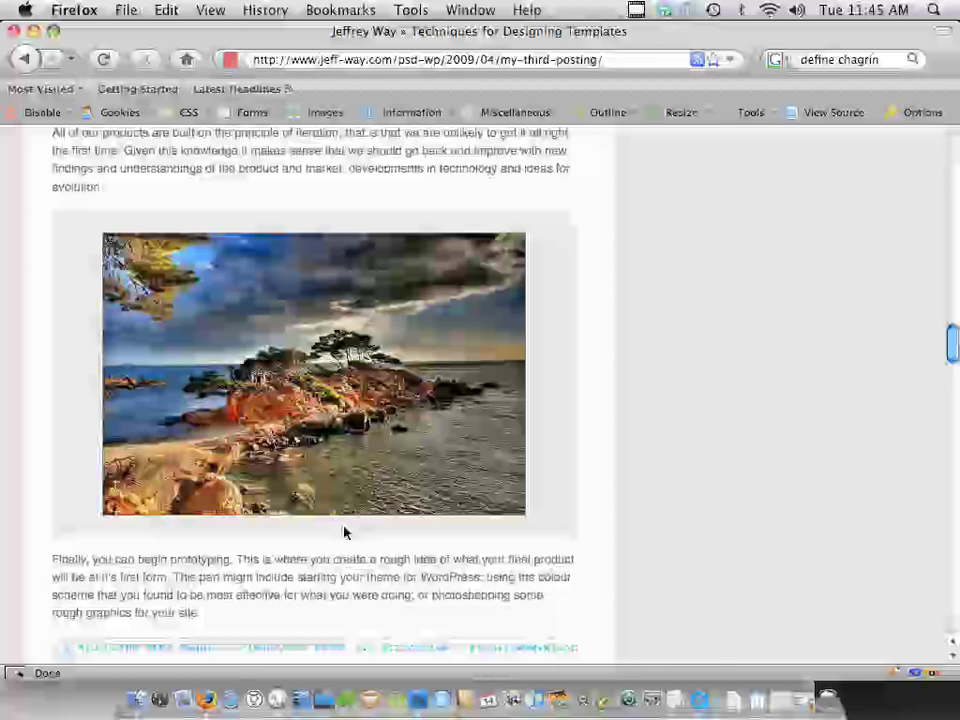
scroll(346, 531, down, 10)
scroll(346, 531, up, 8)
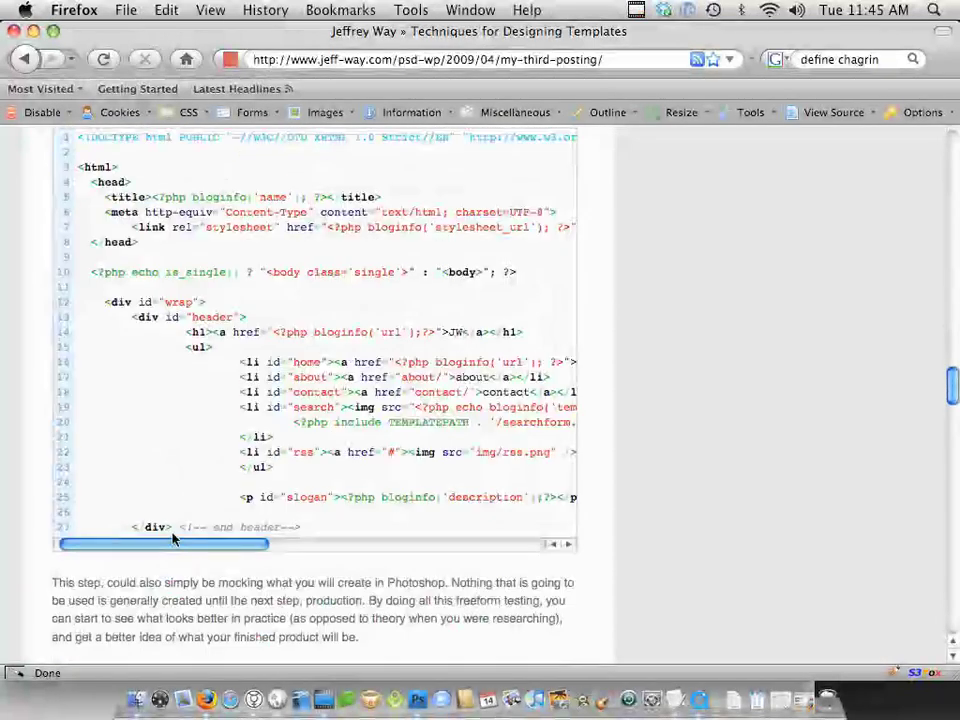
- Check the code block's horizontal scrolling and continue to the reader responses at the end of the post
drag(193, 546, 475, 547)
scroll(470, 540, left, 10)
scroll(300, 585, down, 10)
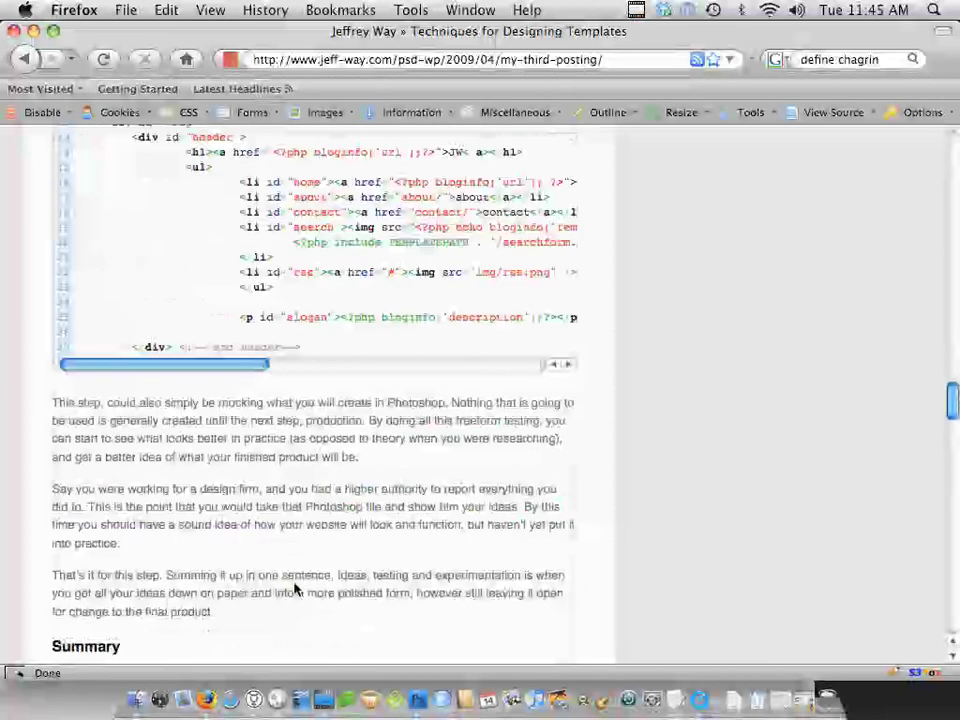
scroll(317, 508, down, 20)
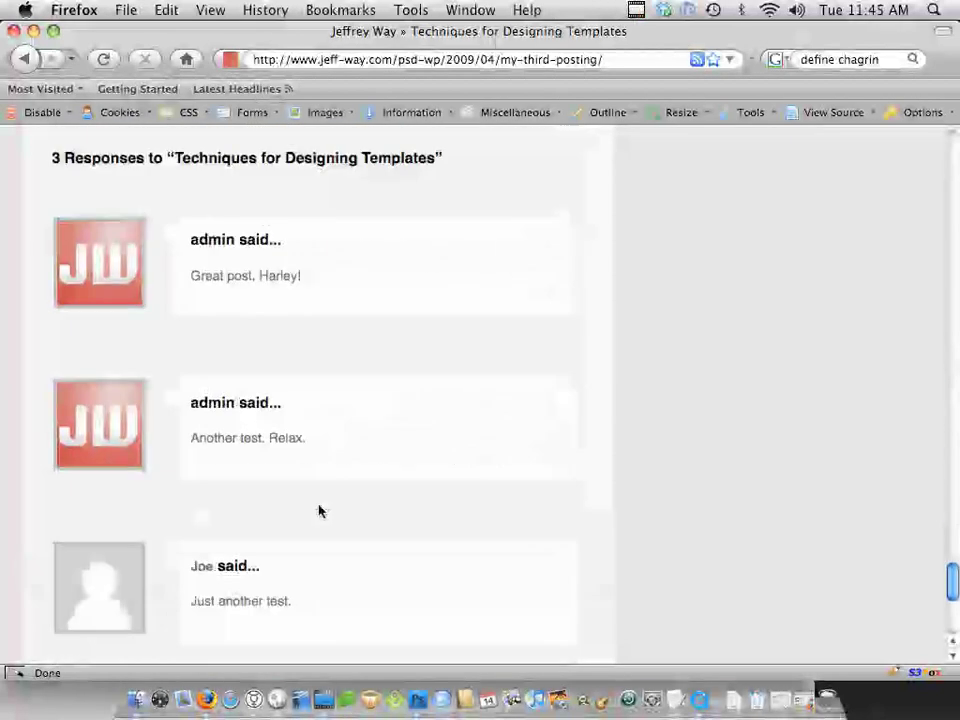
- Examine the post's reader responses and its reply form, and return to the blog's home page
scroll(219, 294, up, 3)
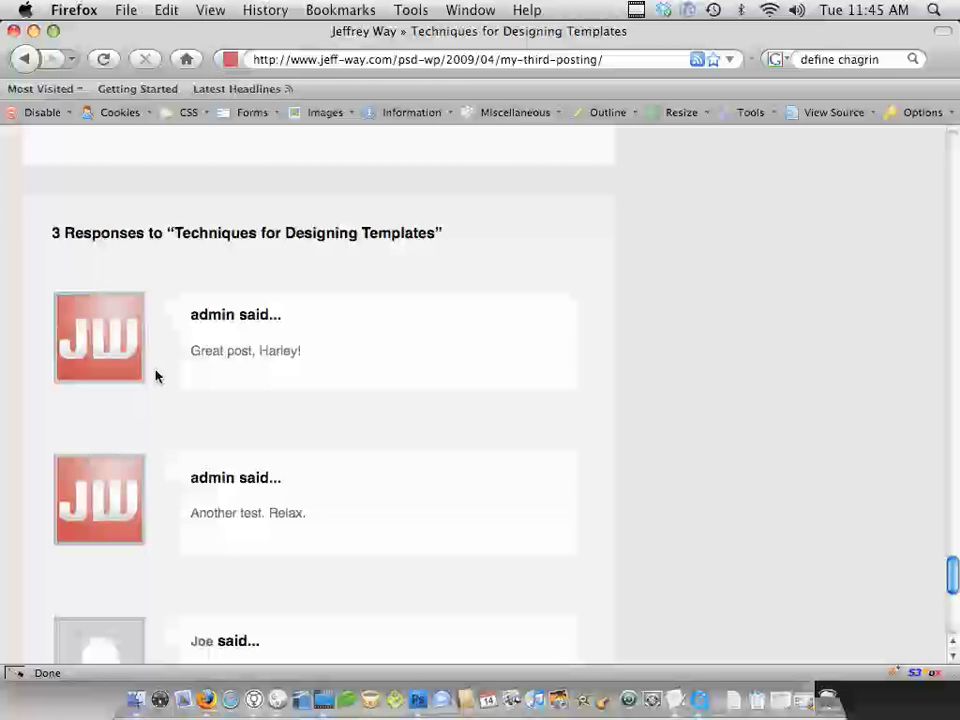
scroll(155, 375, down, 2)
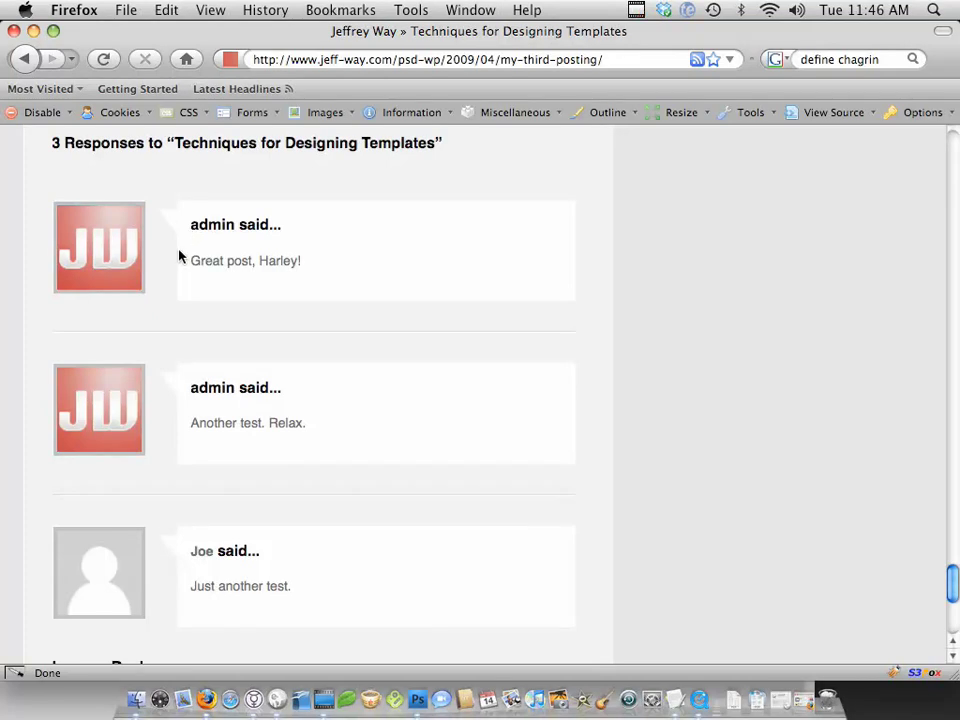
scroll(176, 258, down, 8)
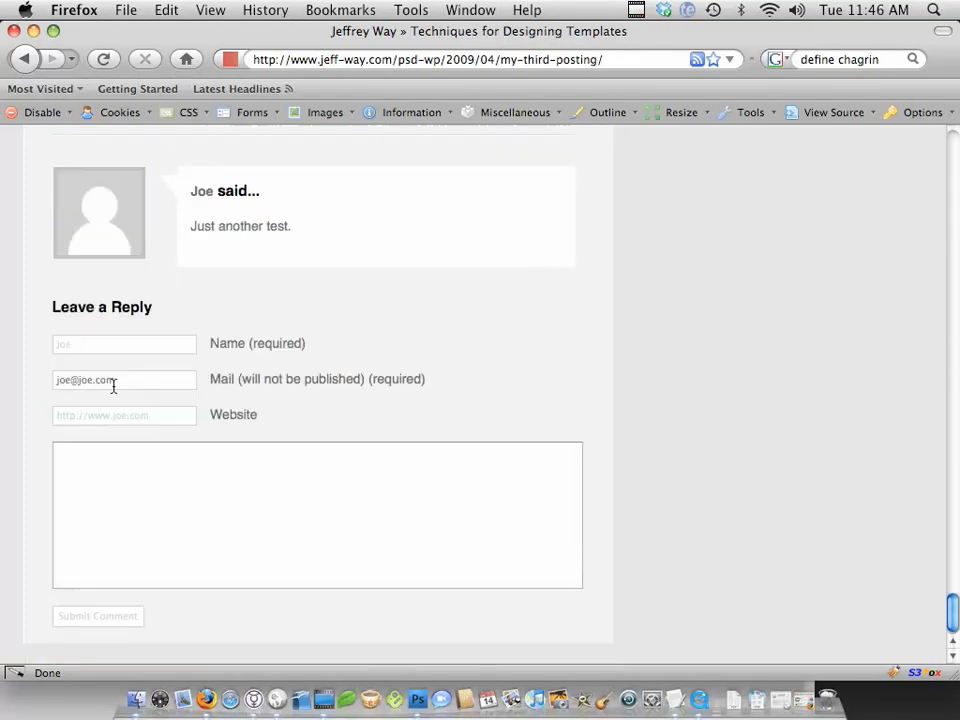
scroll(240, 600, up, 2)
scroll(311, 508, up, 20)
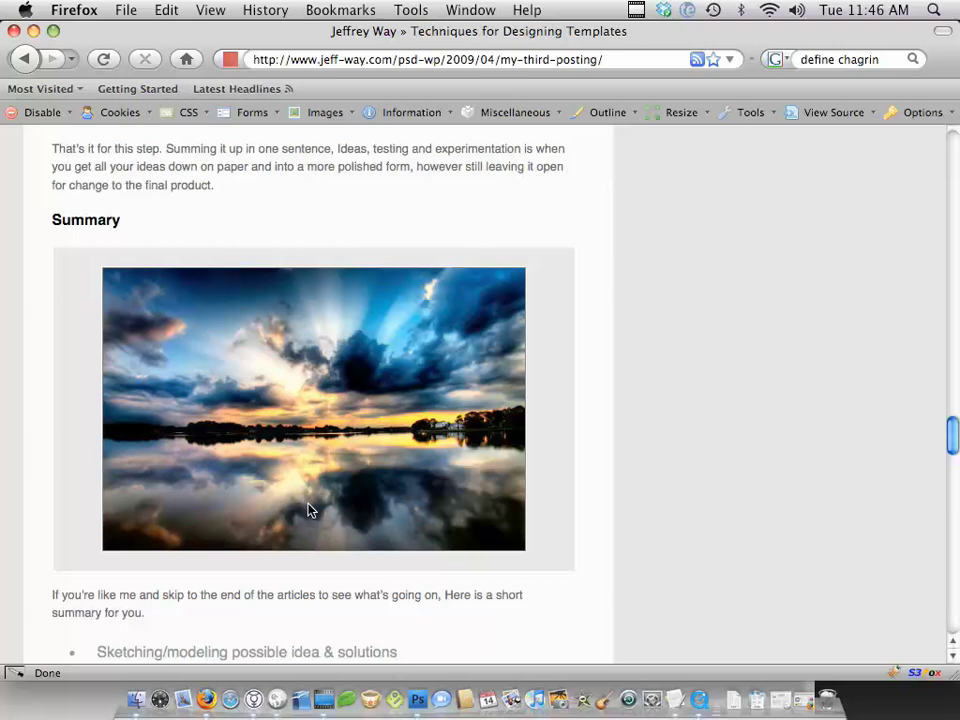
scroll(311, 508, up, 15)
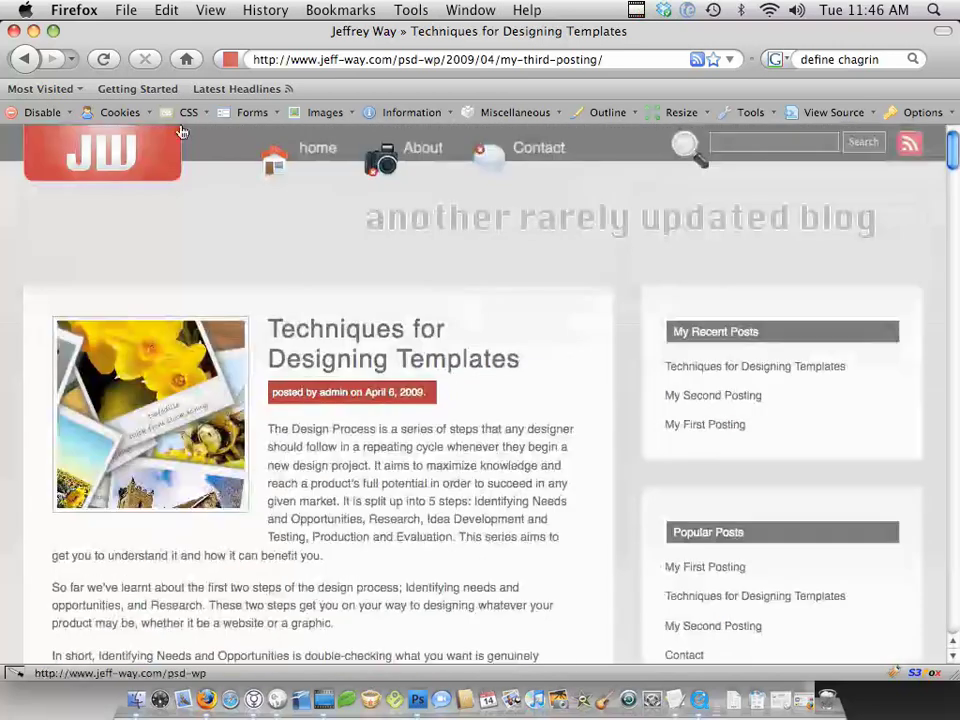
click(152, 147)
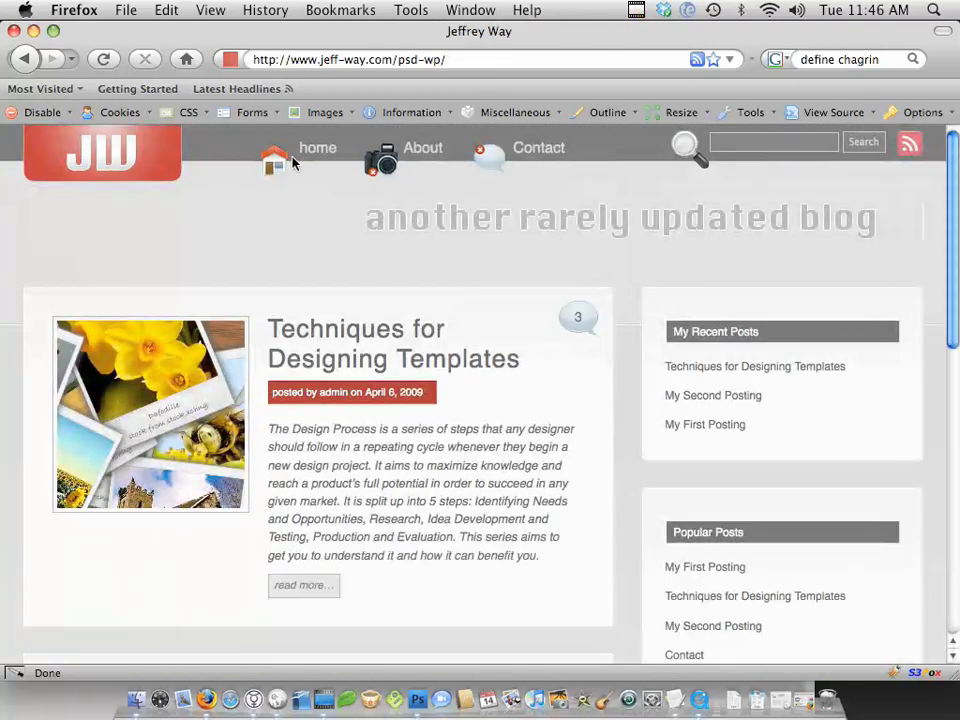
- Search the blog for "lorem"
click(750, 143)
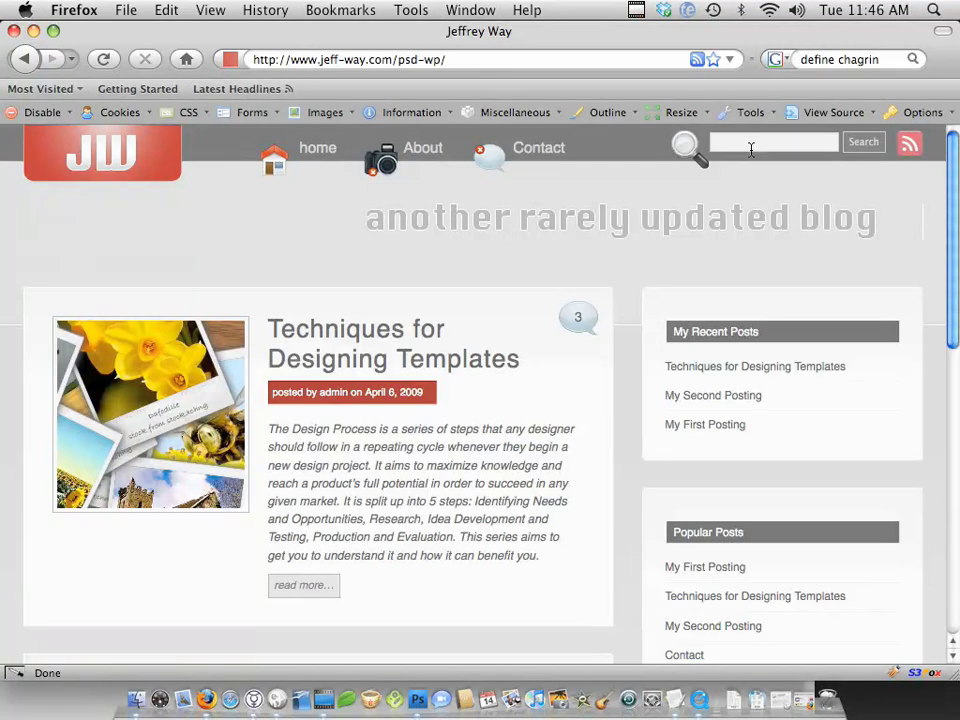
text(lore)
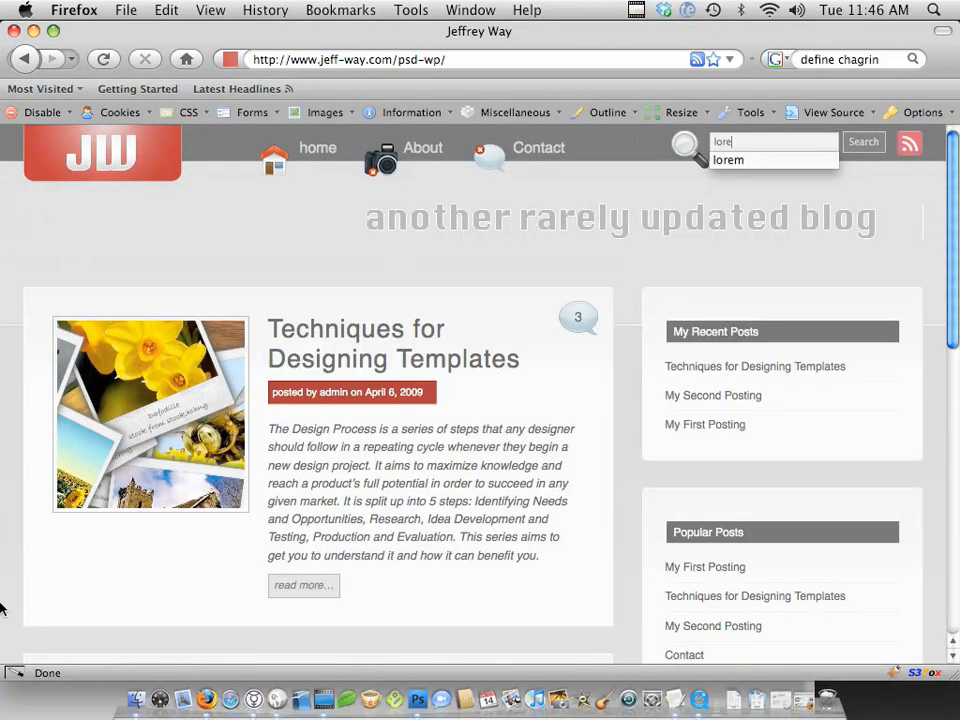
text(m)
key(Return)
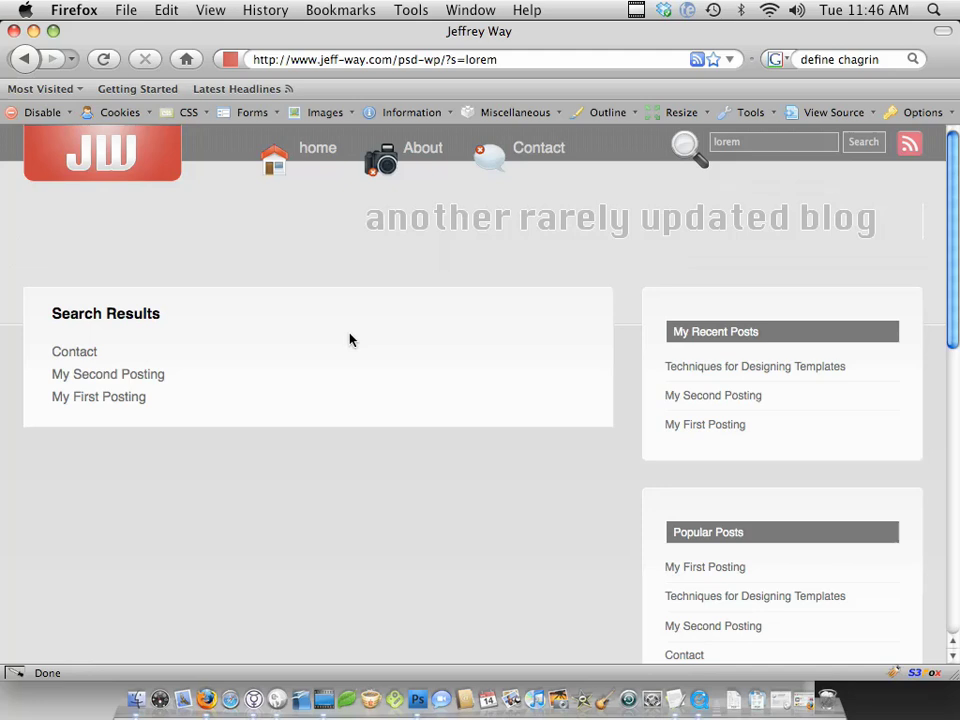
- Open "My Second Posting" from the search results, look through the post and its responses, and return to the blog's home page
click(98, 372)
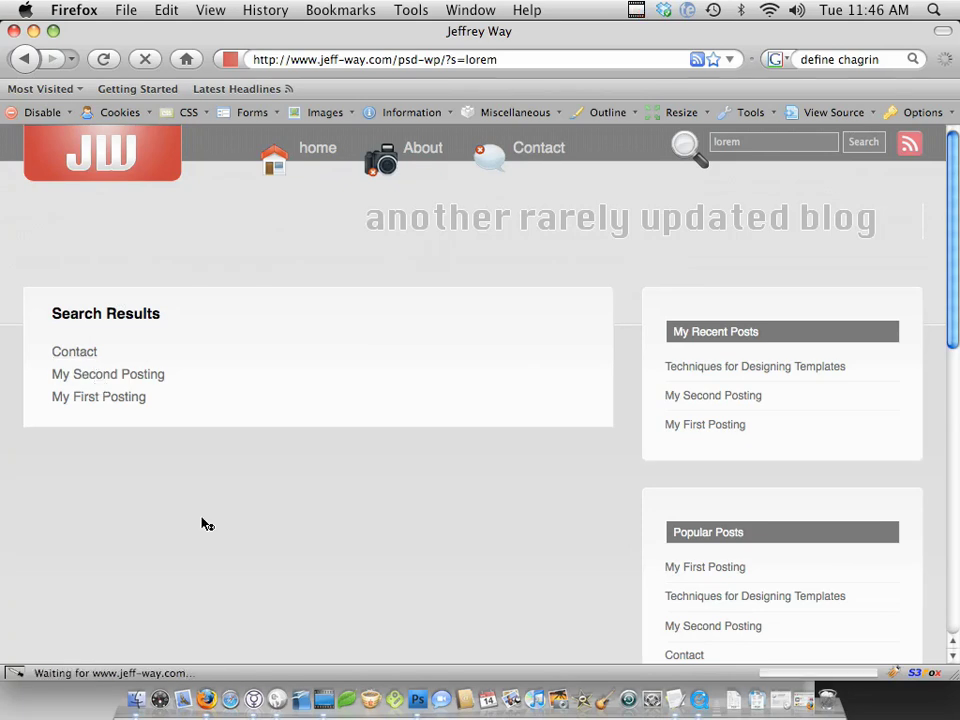
scroll(296, 431, down, 5)
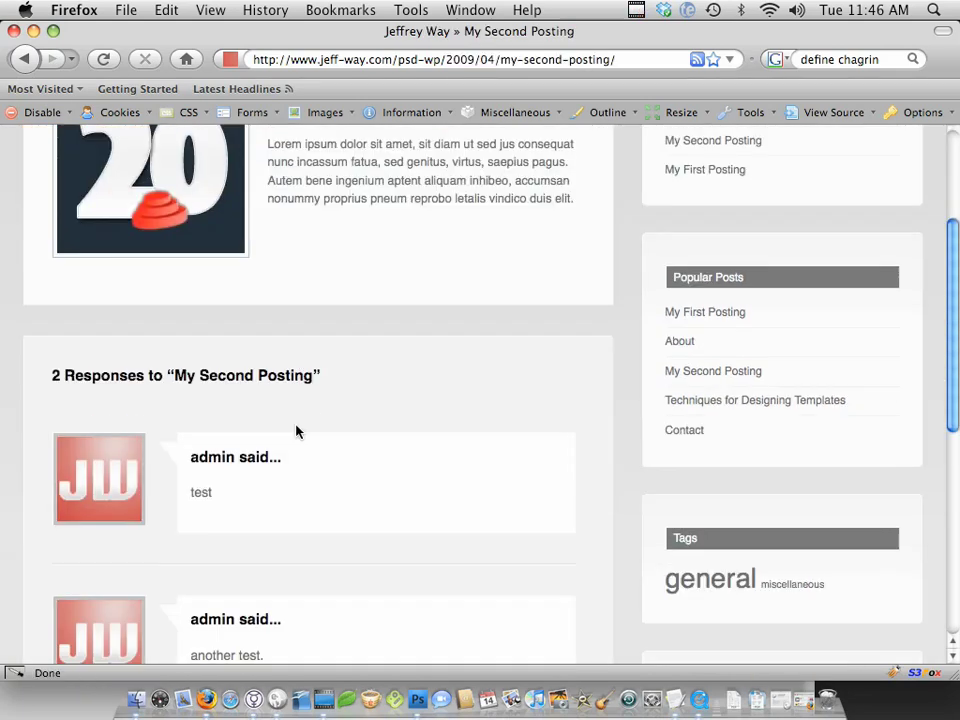
scroll(296, 435, up, 5)
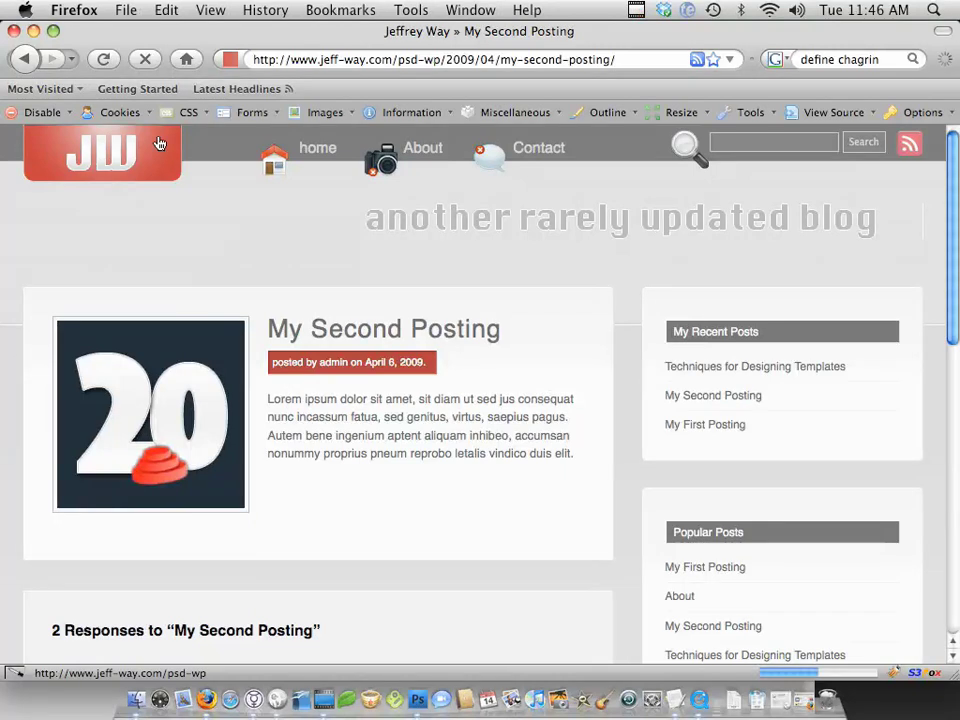
click(157, 142)
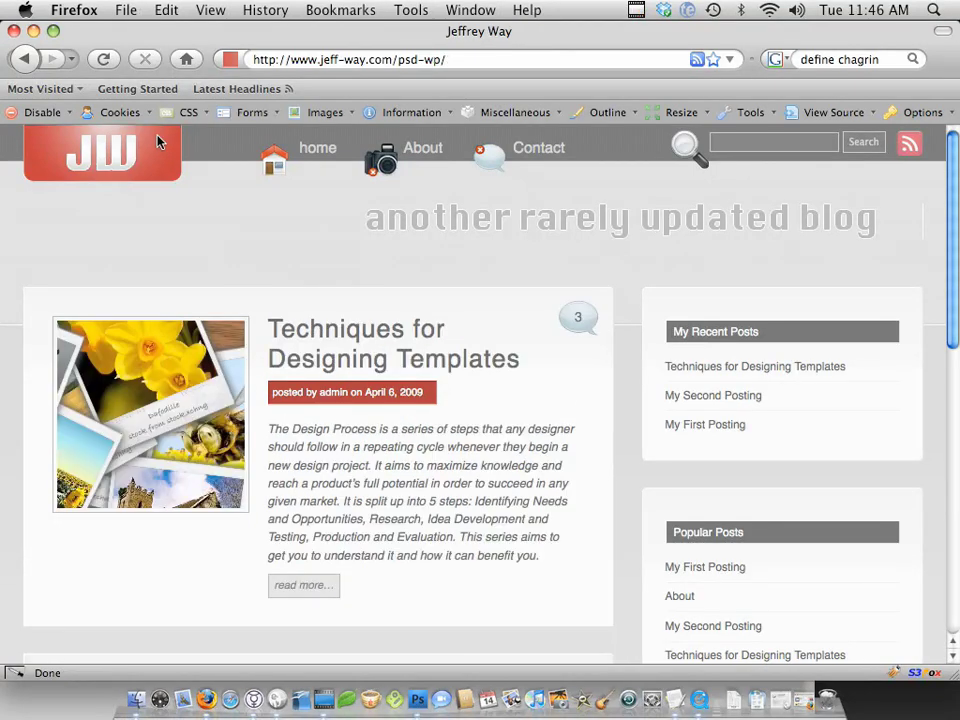